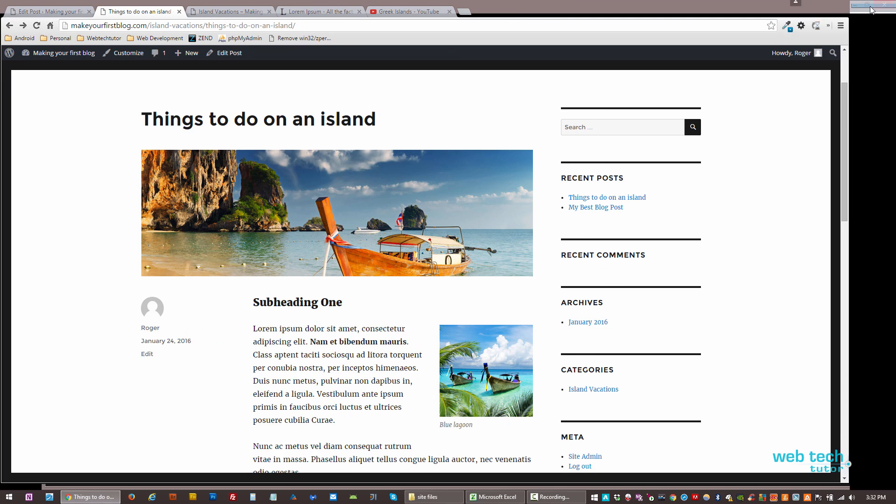
Maximize the browser window and look over the "Things to do on an island" post
left_click(868, 5)
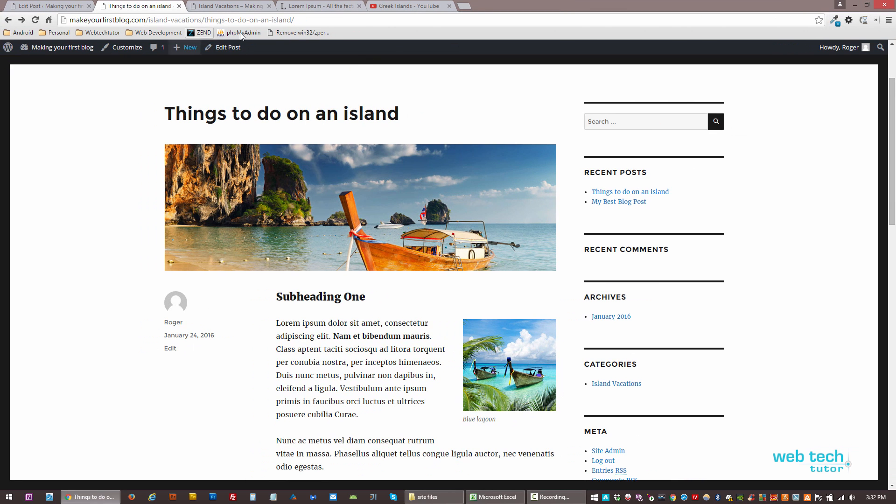
scroll(301, 74, "down", 5)
scroll(301, 73, "up", 2)
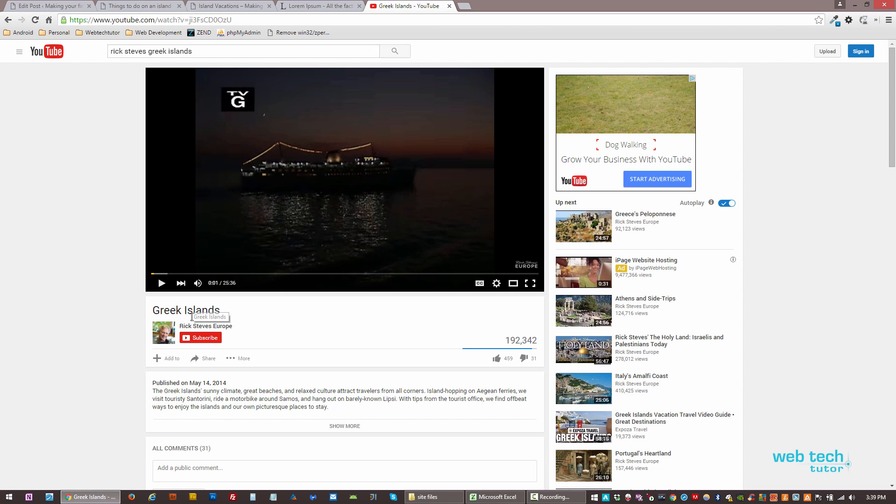
Display the embed code of the Greek Islands video on YouTube
scroll(83, 328, "down", 3)
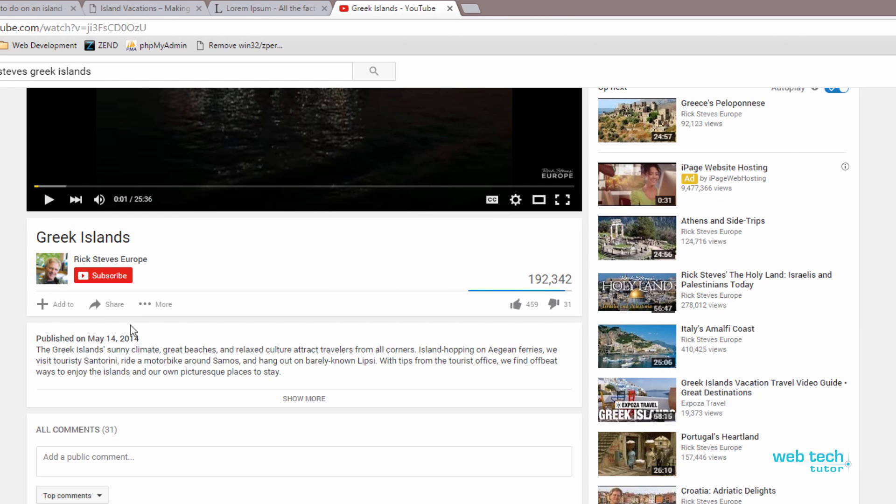
left_click(114, 308)
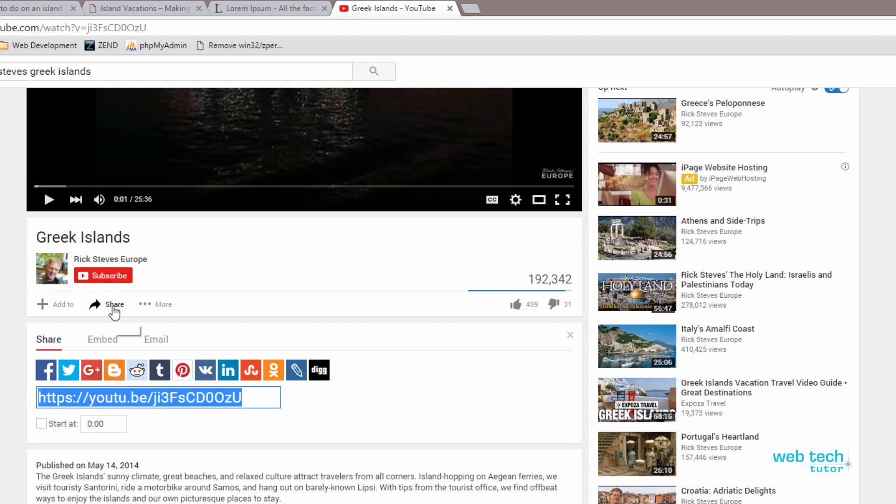
left_click(98, 343)
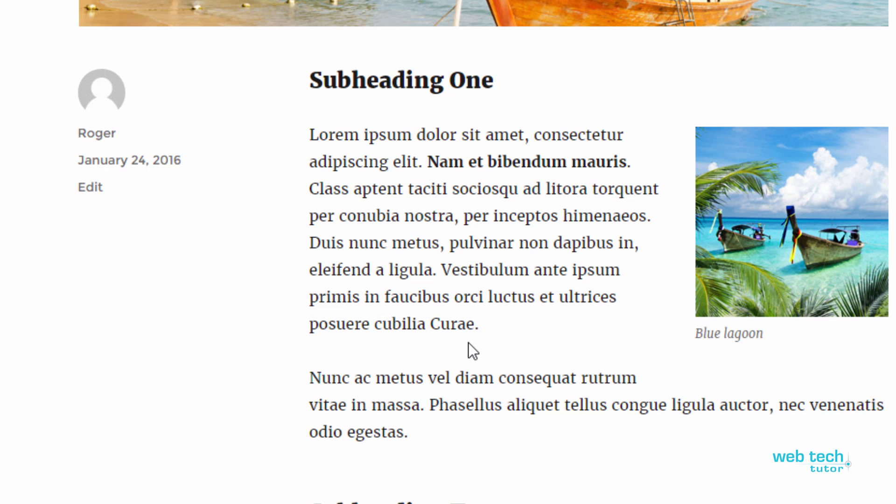
Review the published island post and inspect the paragraph under Subheading Two to check the content width
scroll(481, 344, "down", 5)
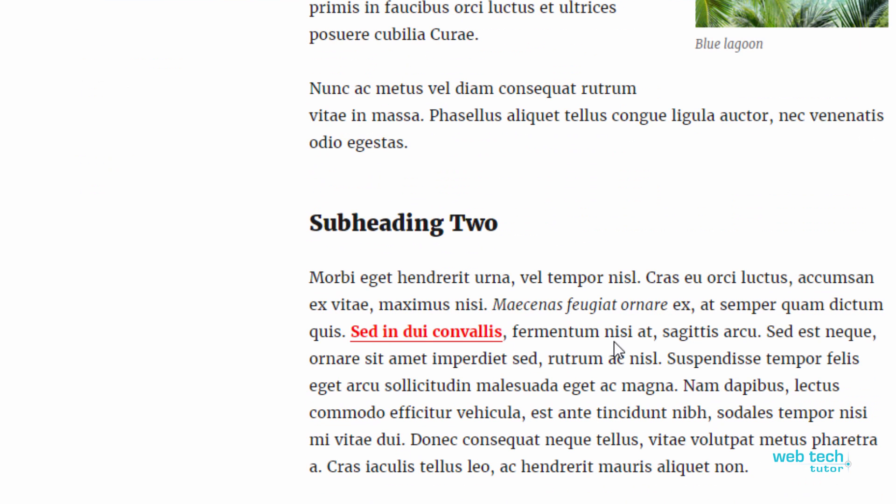
scroll(731, 304, "up", 5)
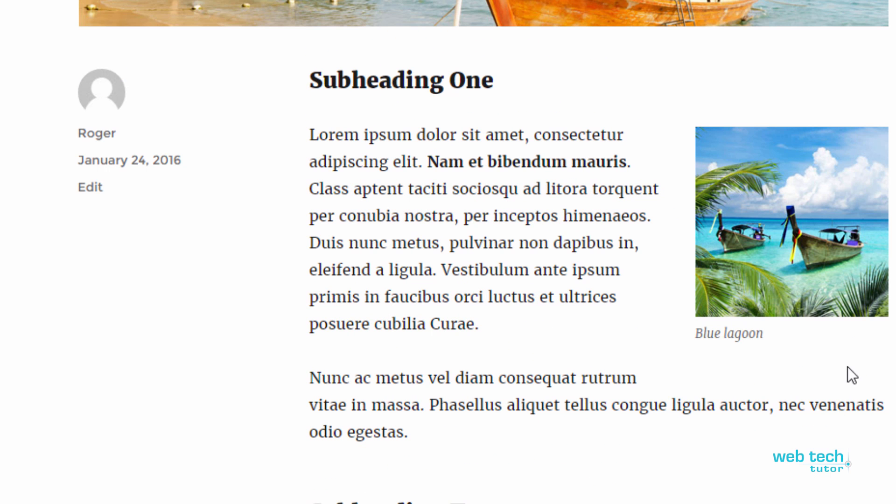
scroll(484, 301, "up", 5)
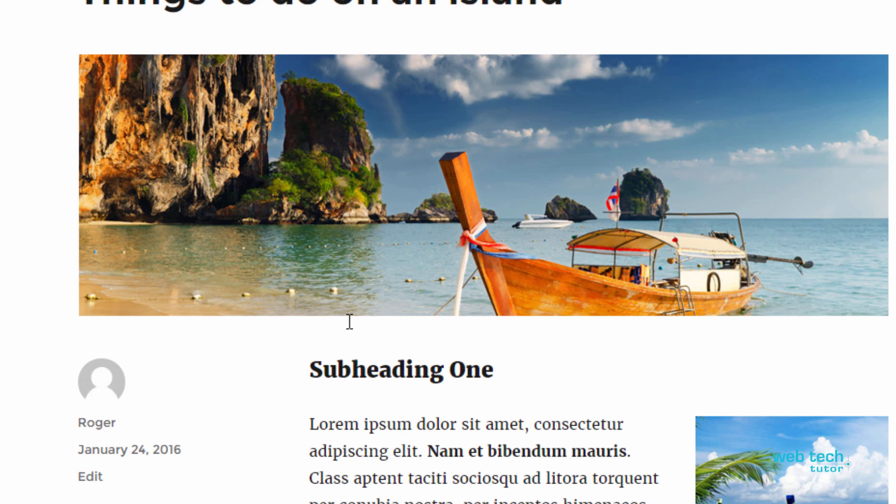
scroll(350, 322, "down", 10)
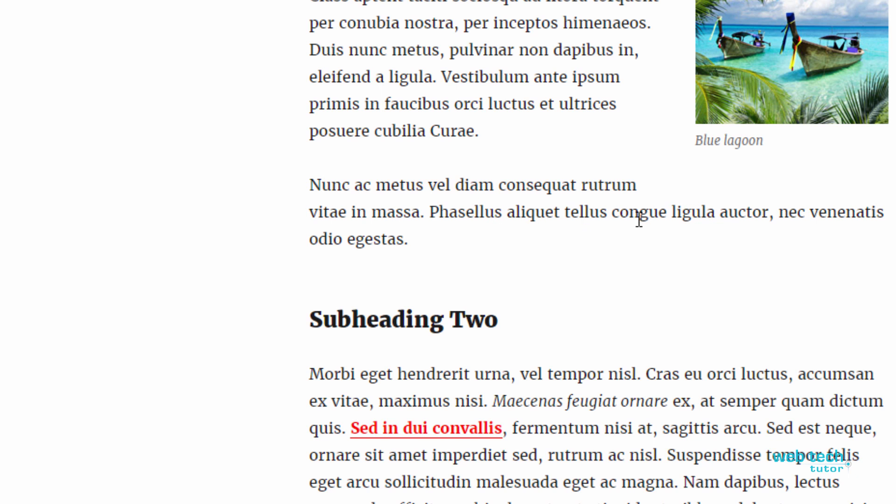
scroll(617, 296, "down", 5)
scroll(626, 252, "up", 3)
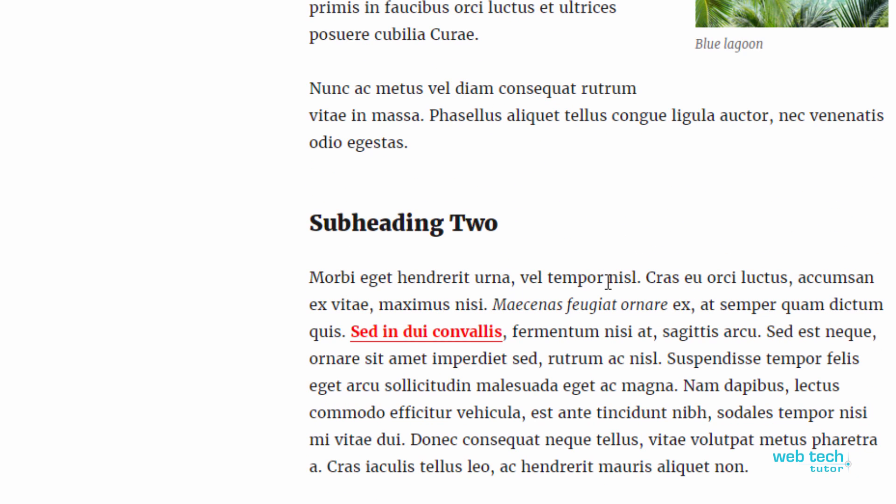
right_click(587, 276)
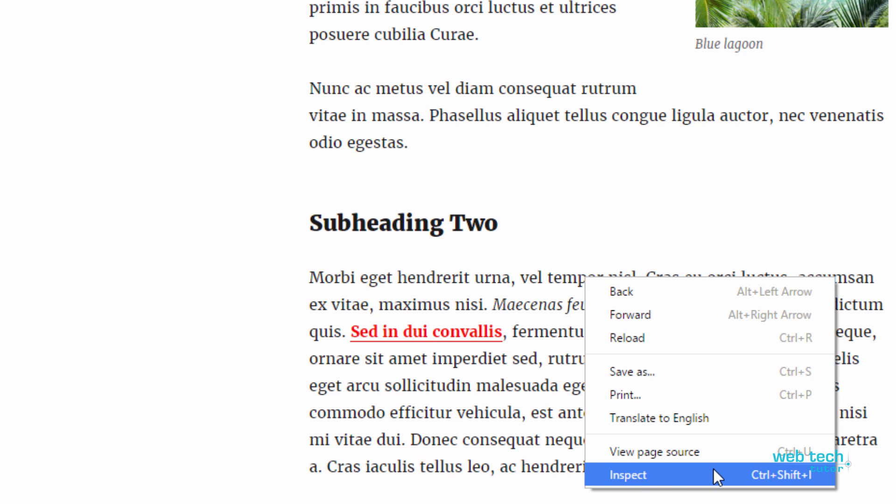
left_click(679, 478)
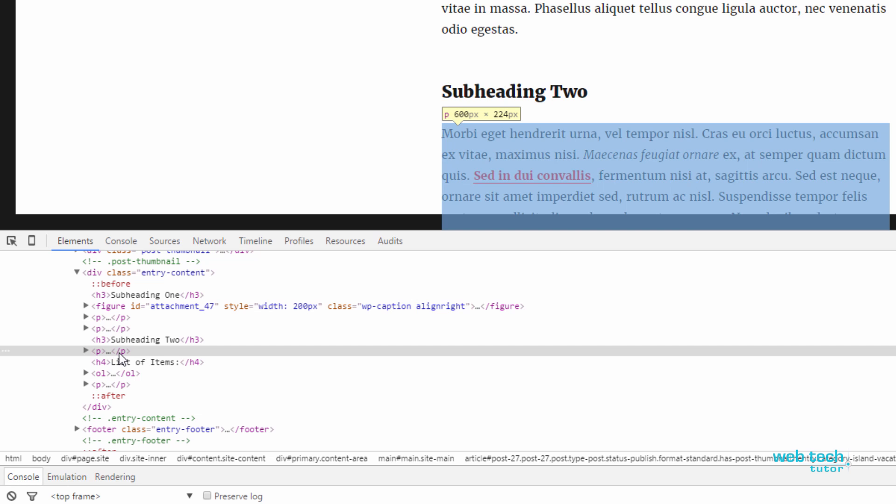
scroll(444, 110, "down", 3)
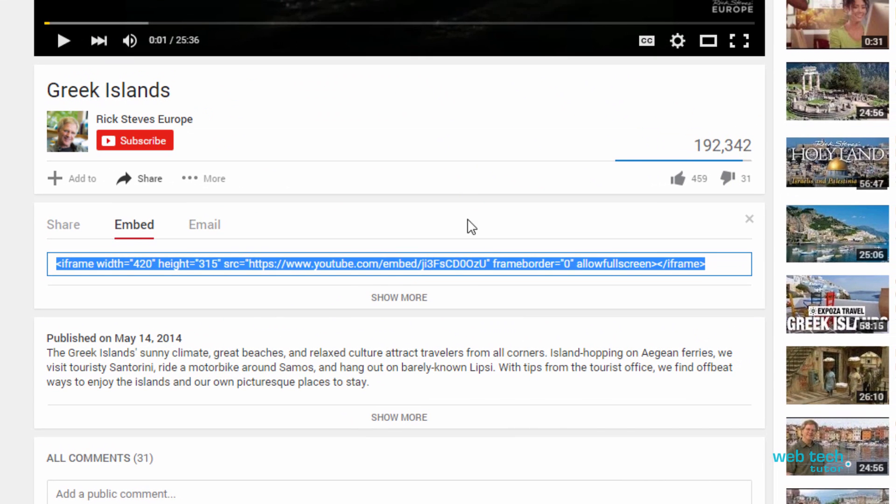
Expand the Greek Islands video's embed options on YouTube and set a custom video size of 600 × 450
left_click(397, 298)
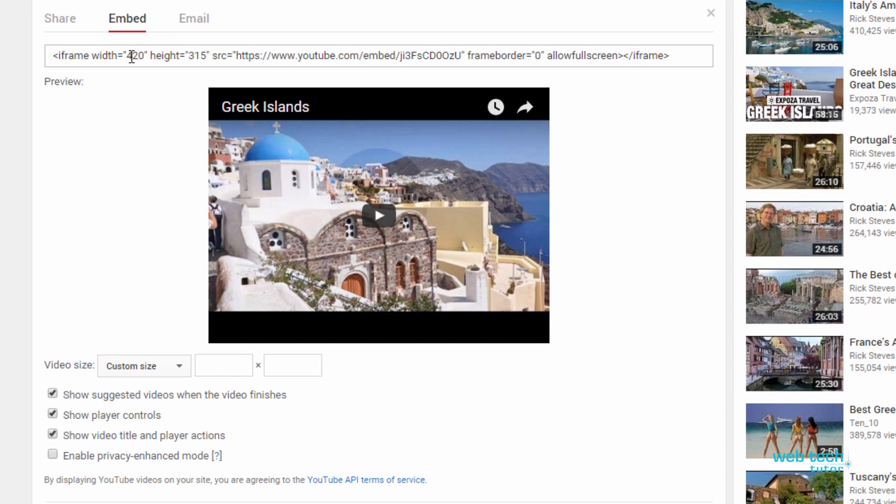
scroll(354, 252, "down", 2)
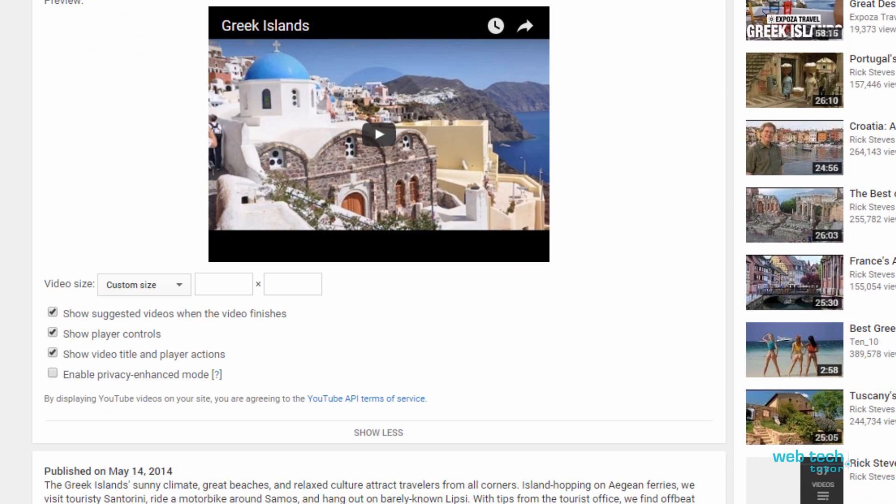
left_click(178, 286)
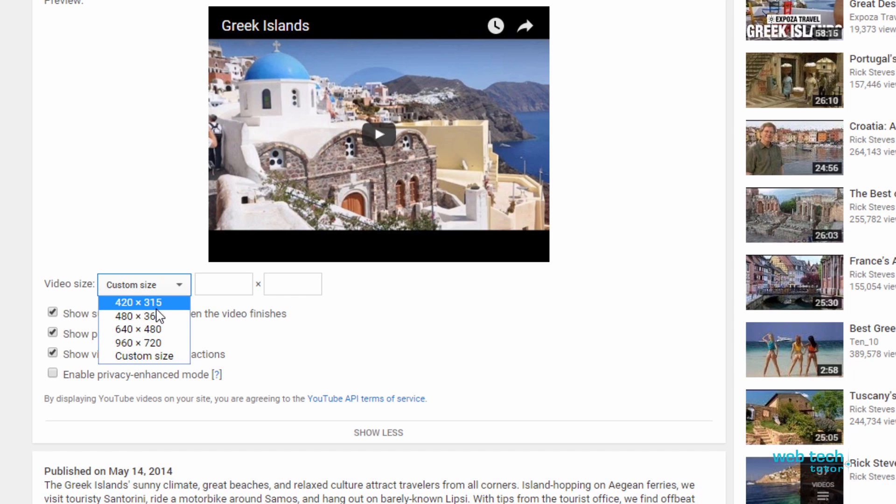
left_click(143, 363)
left_click(223, 289)
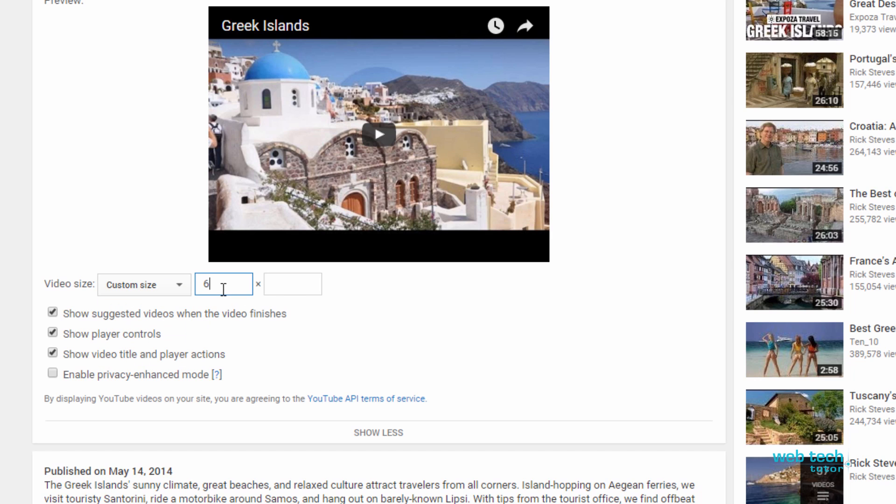
left_click(290, 285)
type("450")
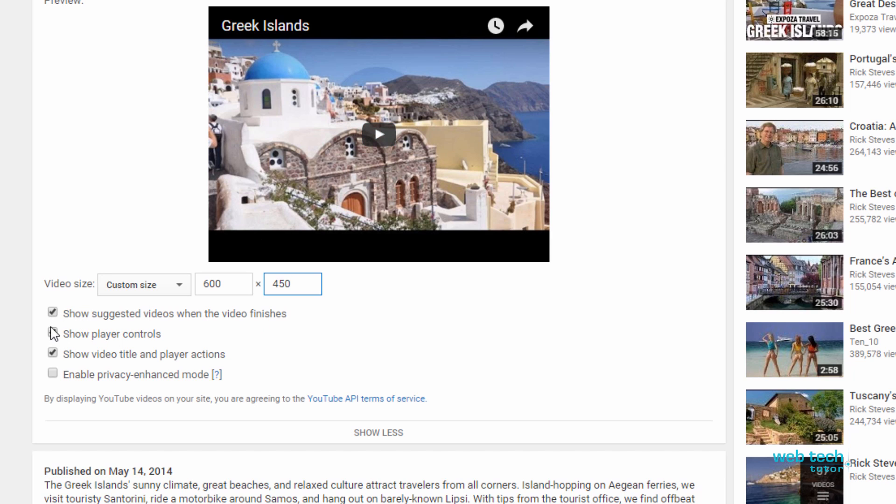
Turn off suggested videos when the video finishes and check the size and suggestion parameters in the embed code
left_click(52, 313)
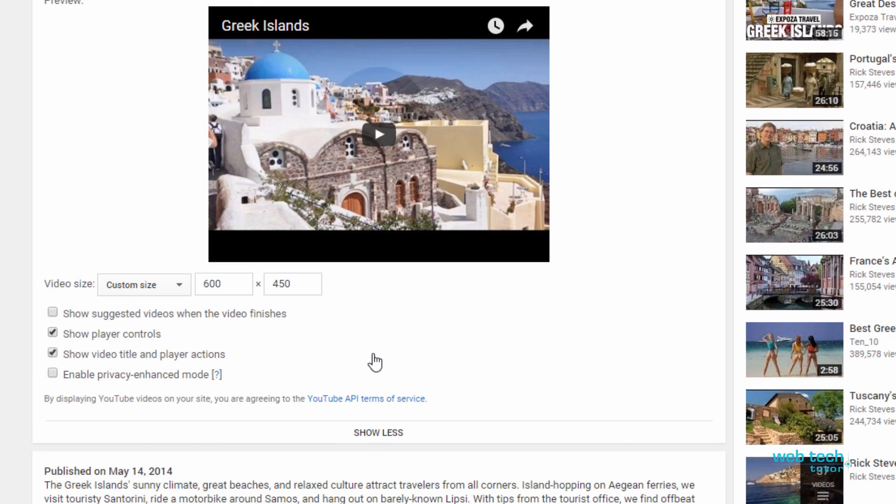
scroll(375, 361, "up", 5)
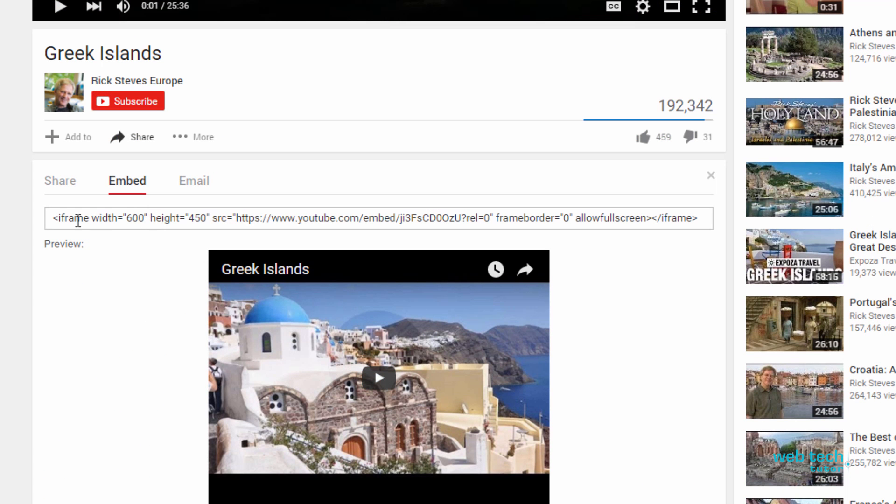
left_click_drag(52, 219, 231, 218)
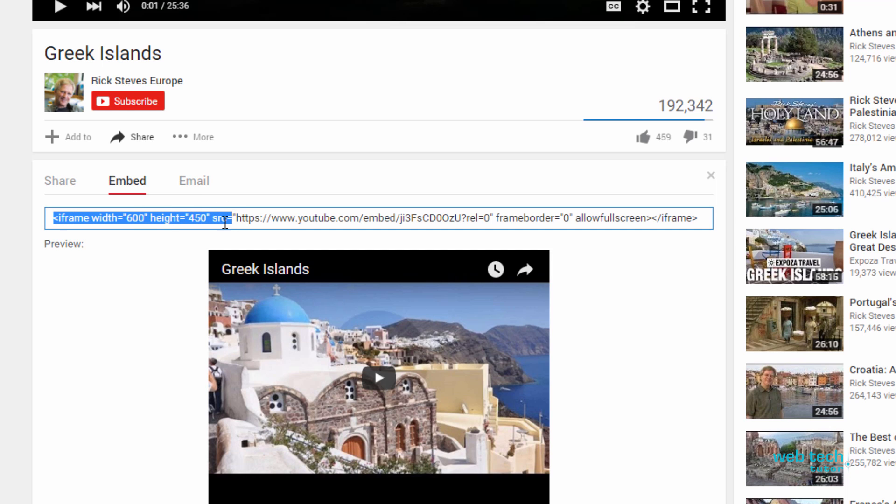
left_click(137, 216)
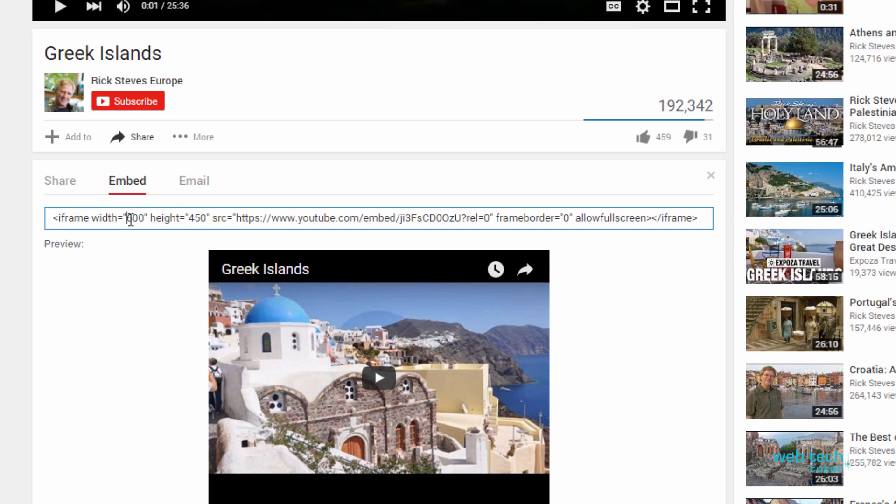
left_click_drag(127, 218, 144, 218)
left_click_drag(462, 218, 486, 221)
Copy the video's complete iframe embed code
scroll(487, 215, "down", 7)
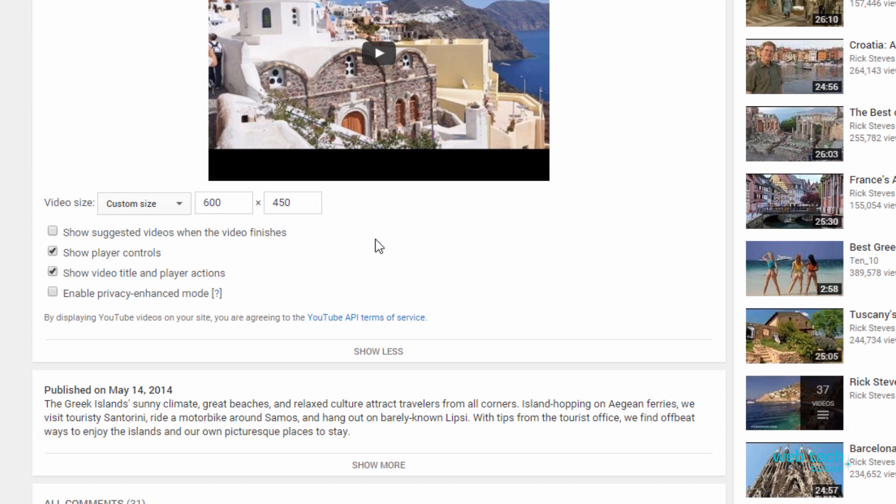
scroll(504, 216, "up", 3)
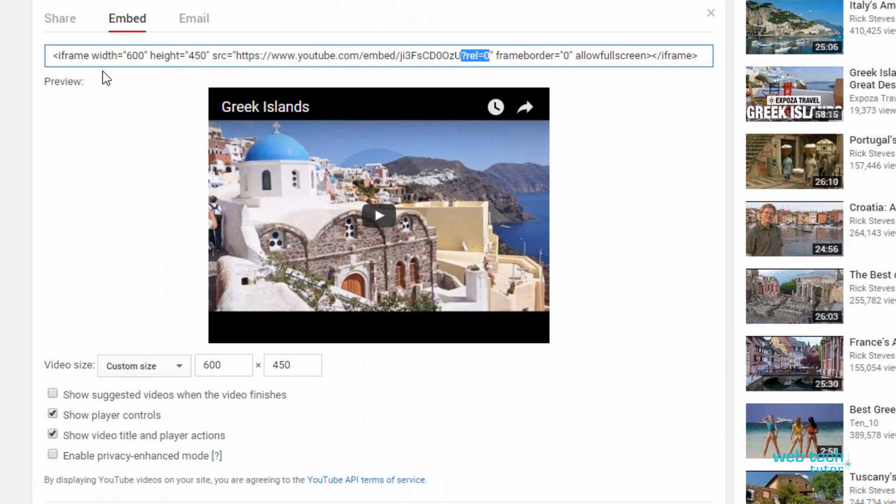
left_click(99, 55)
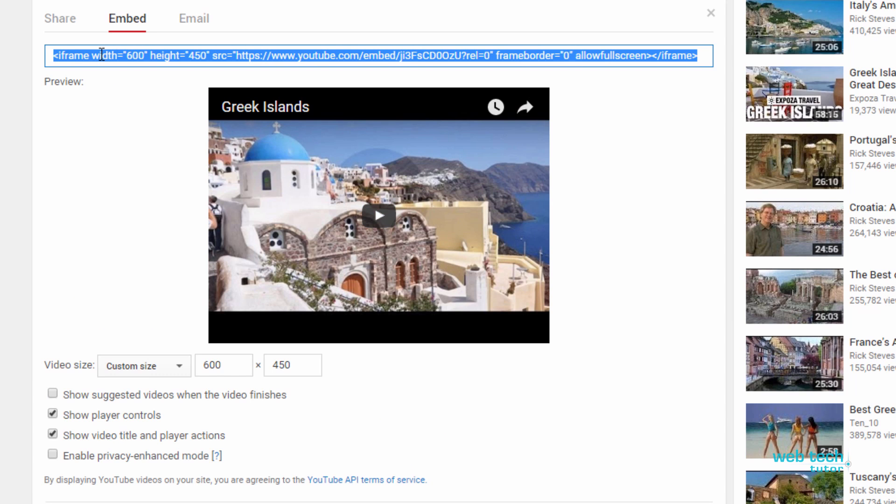
right_click(100, 55)
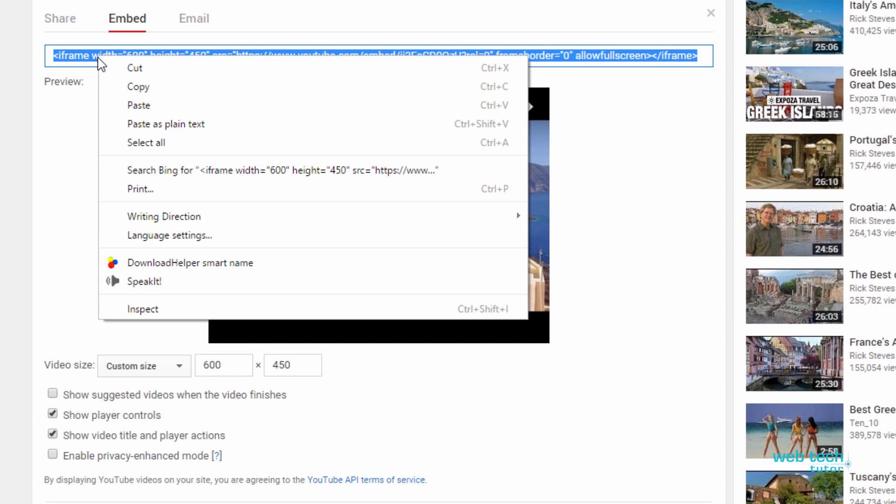
left_click(139, 86)
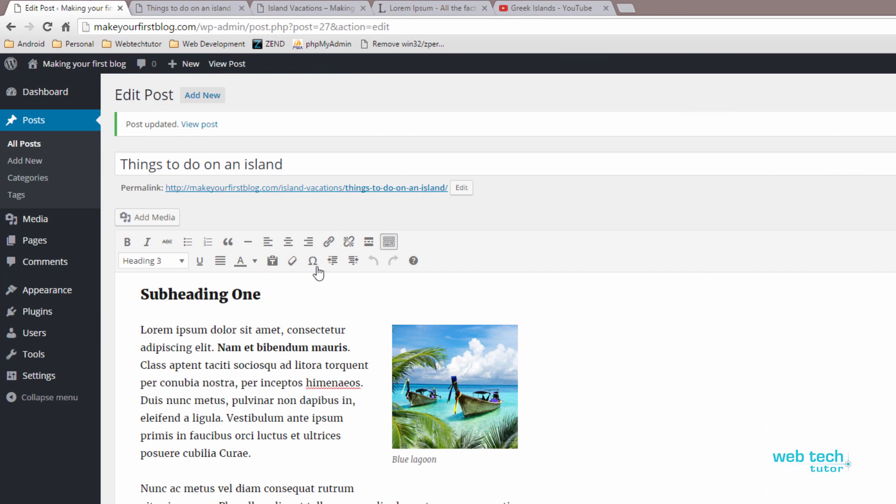
In the WordPress editor for the island post, add an empty paragraph after "odio egestas." above Subheading Two
scroll(287, 396, "down", 3)
scroll(290, 389, "up", 3)
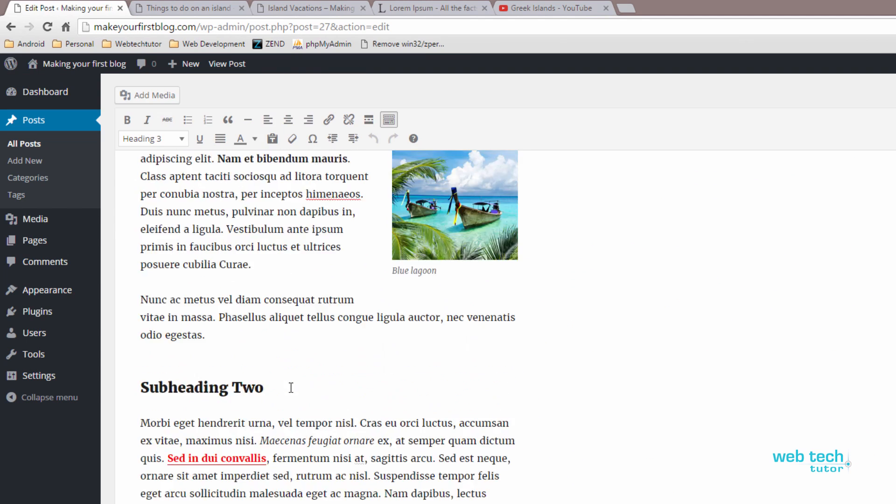
scroll(290, 388, "down", 6)
scroll(291, 384, "up", 3)
scroll(291, 384, "up", 8)
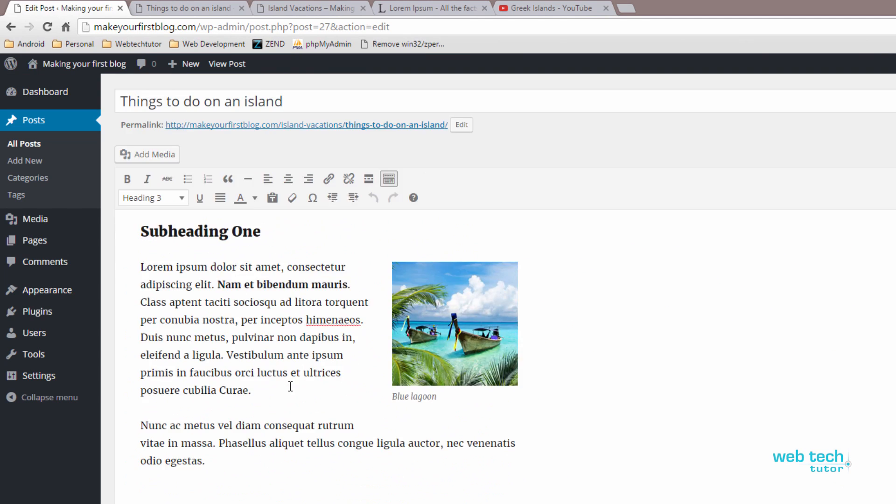
scroll(288, 387, "down", 4)
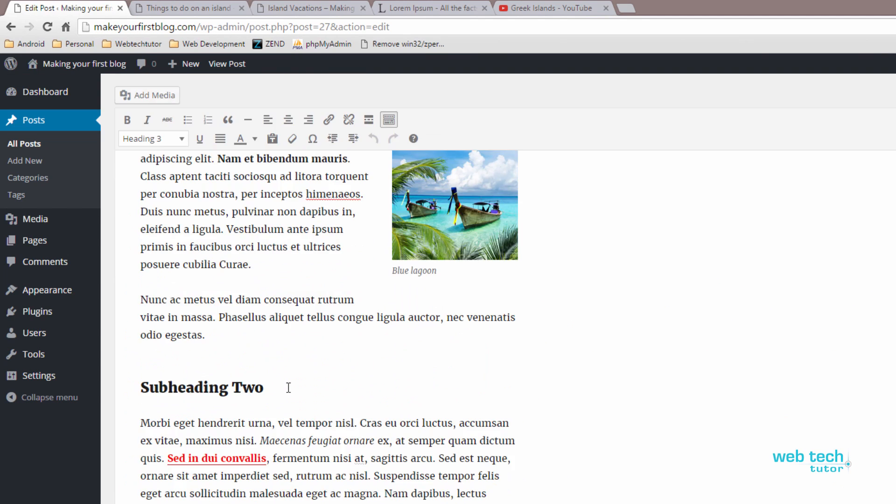
left_click(216, 338)
key("Return")
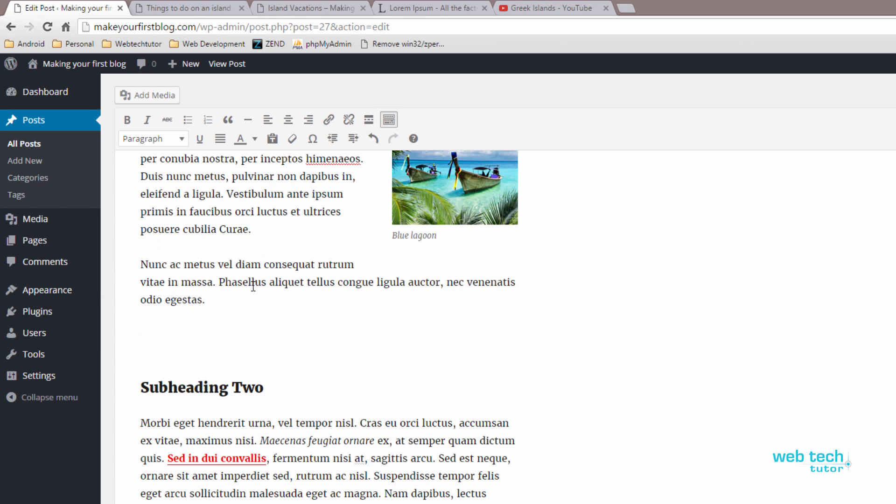
Compare the surrounding paragraph and heading text, and place the cursor in the empty paragraph above Subheading Two
scroll(696, 319, "up", 3)
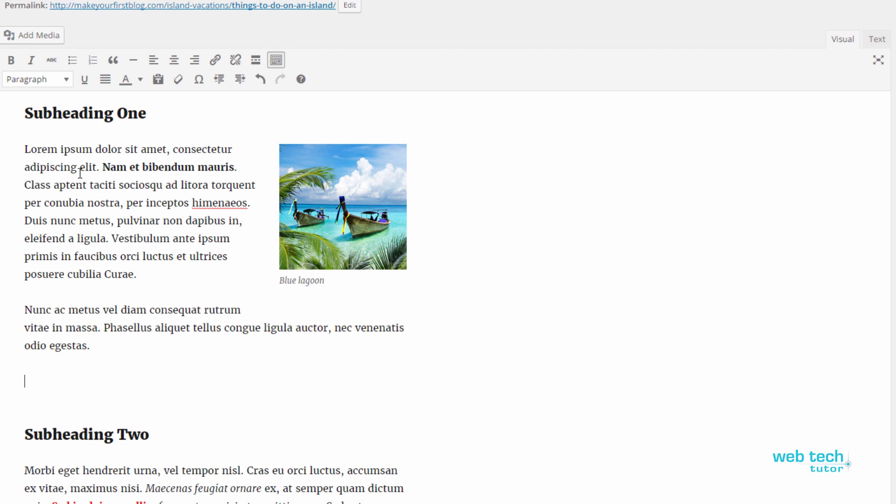
left_click_drag(25, 149, 227, 148)
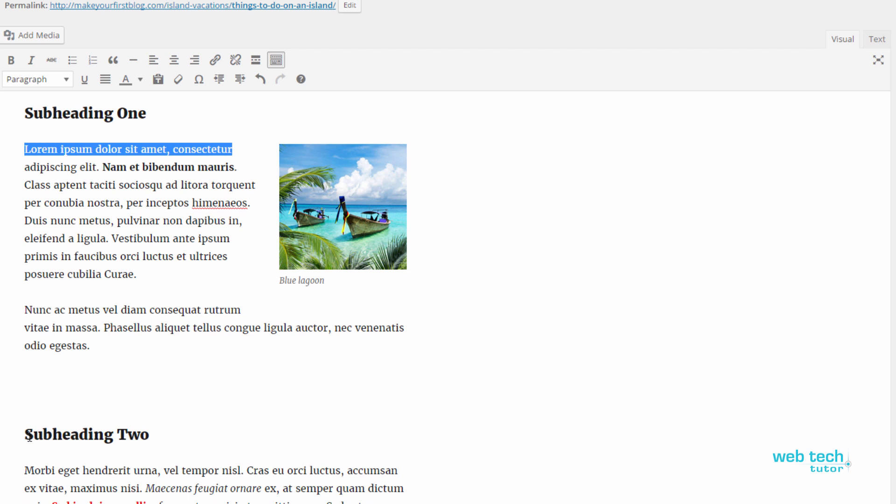
left_click_drag(29, 435, 149, 435)
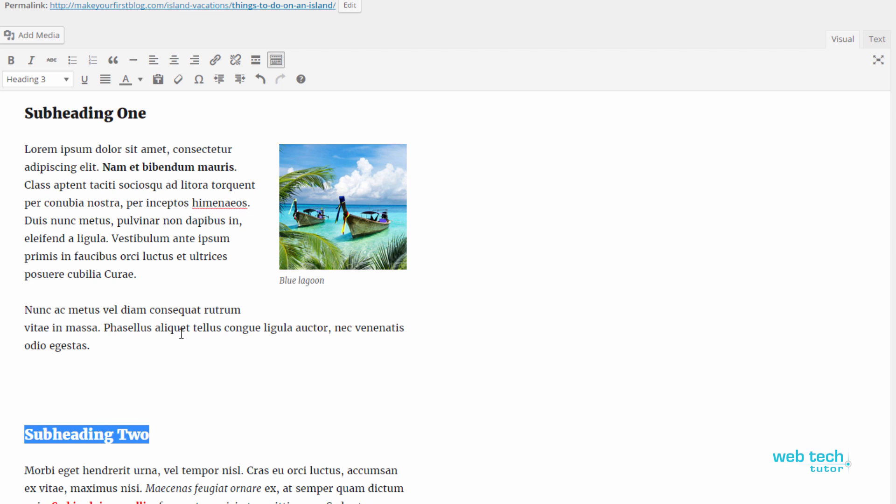
left_click(44, 386)
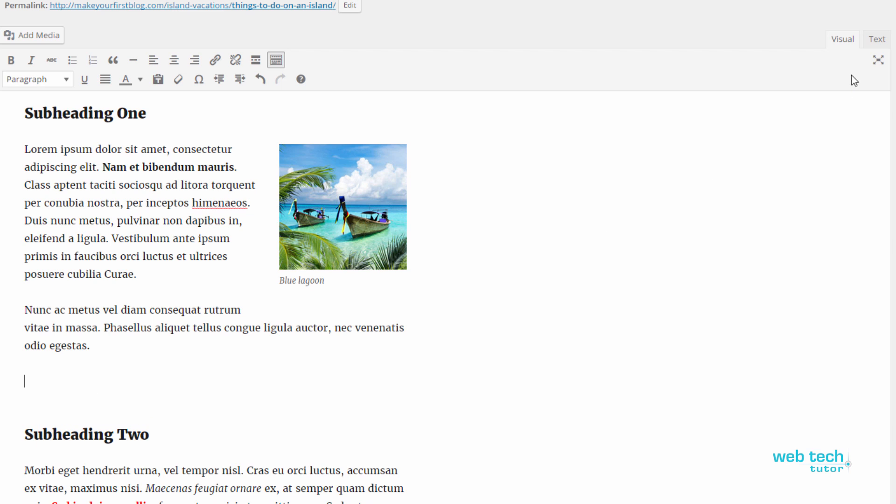
Switch the post to its HTML source and insert an empty line after the &nbsp; placeholder above Subheading Two
left_click(879, 41)
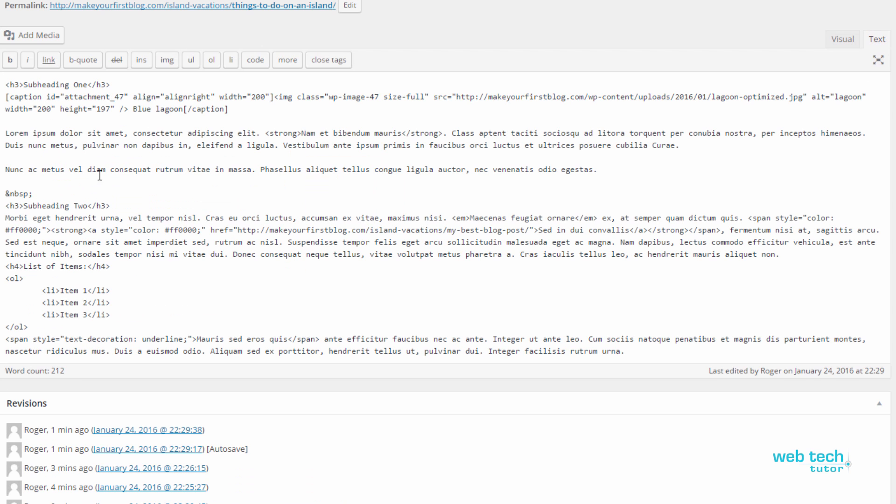
left_click(107, 279)
scroll(132, 229, "down", 3)
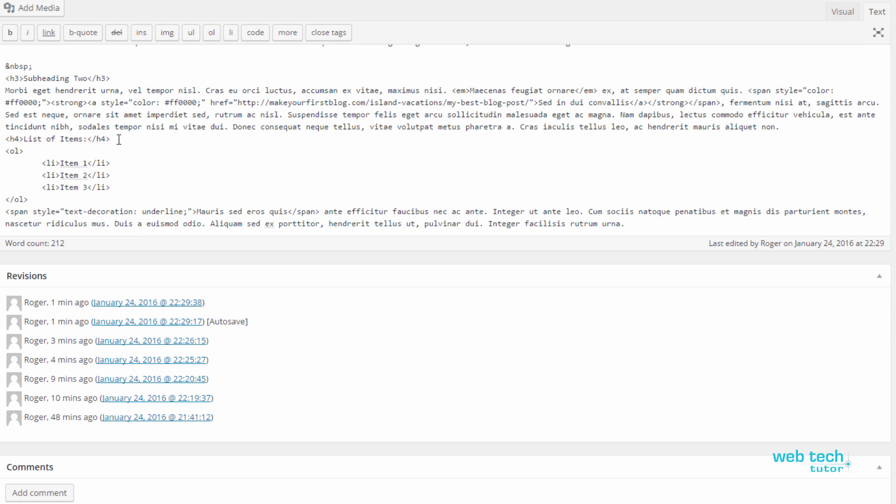
scroll(119, 139, "up", 2)
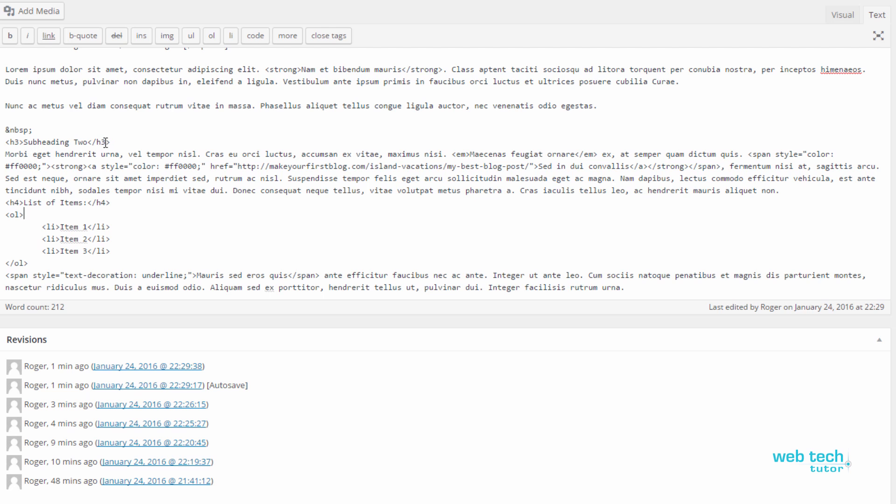
left_click_drag(111, 142, 4, 131)
left_click(29, 142)
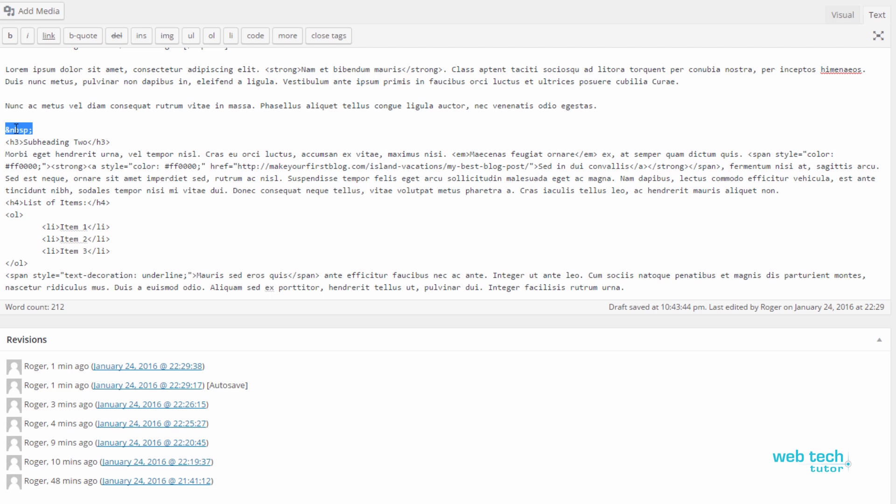
left_click(32, 130)
key("Return")
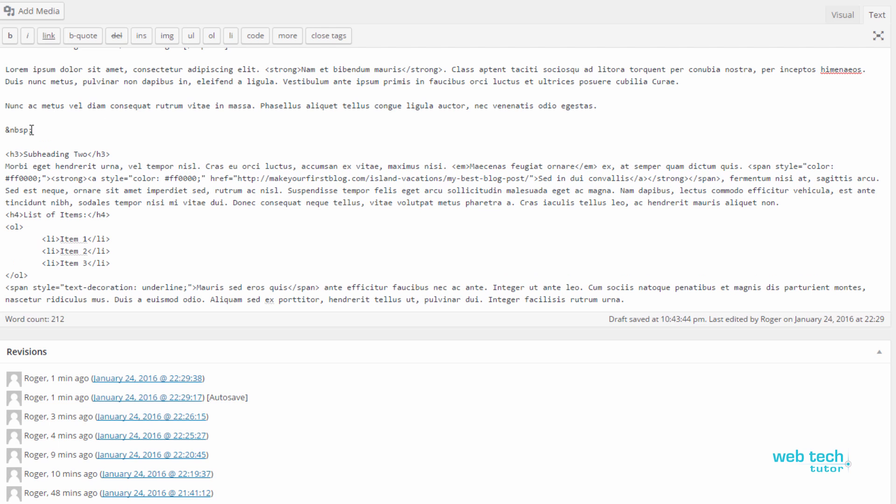
Replace the &nbsp; placeholder with the copied YouTube iframe code and add an empty line after it
left_click_drag(31, 130, 7, 129)
key("Delete")
right_click(12, 127)
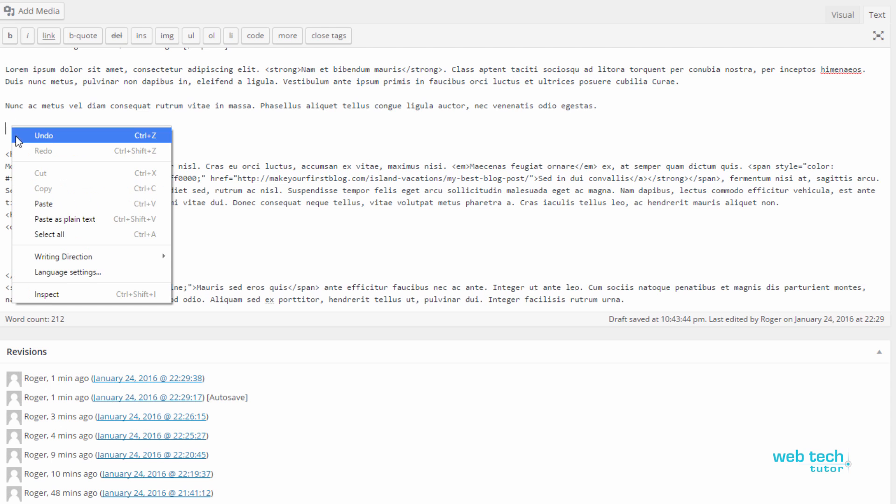
left_click(49, 209)
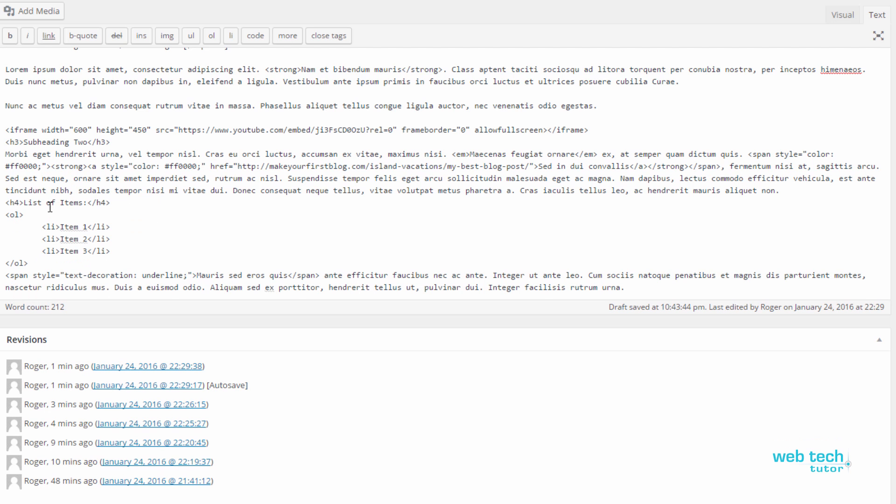
key("Return")
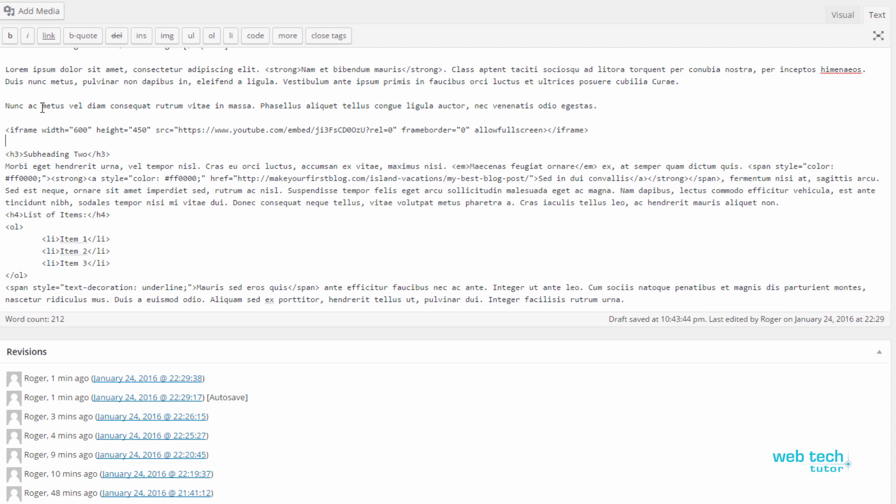
Examine the pasted iframe code, including its opening and closing angle brackets
left_click_drag(6, 129, 265, 129)
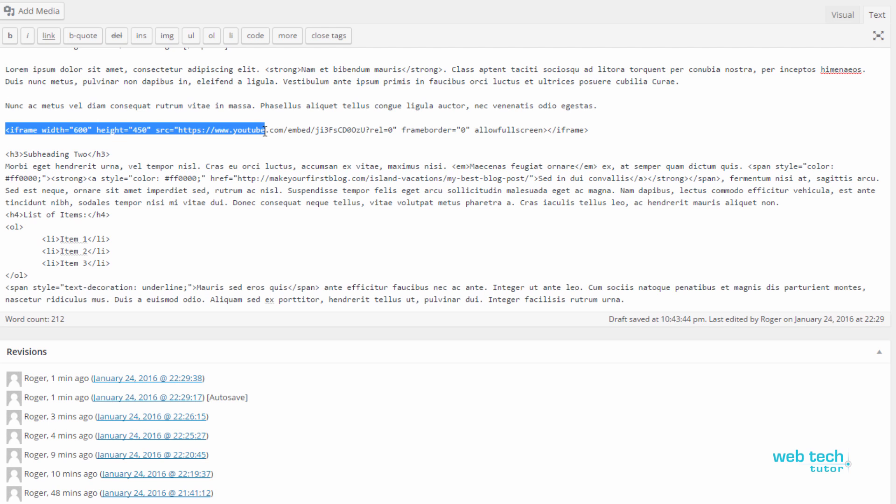
left_click(266, 130)
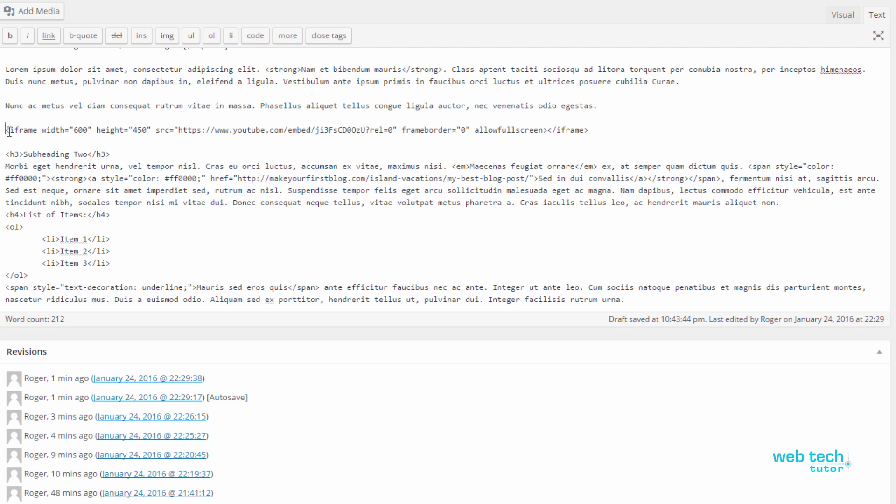
left_click_drag(7, 132, 10, 133)
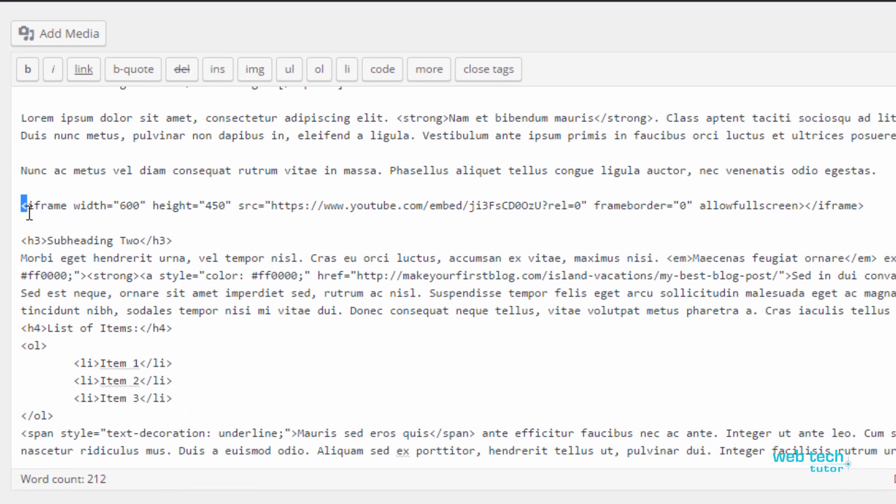
left_click(14, 169)
left_click_drag(21, 203, 28, 205)
left_click_drag(799, 206, 812, 204)
left_click_drag(811, 206, 813, 206)
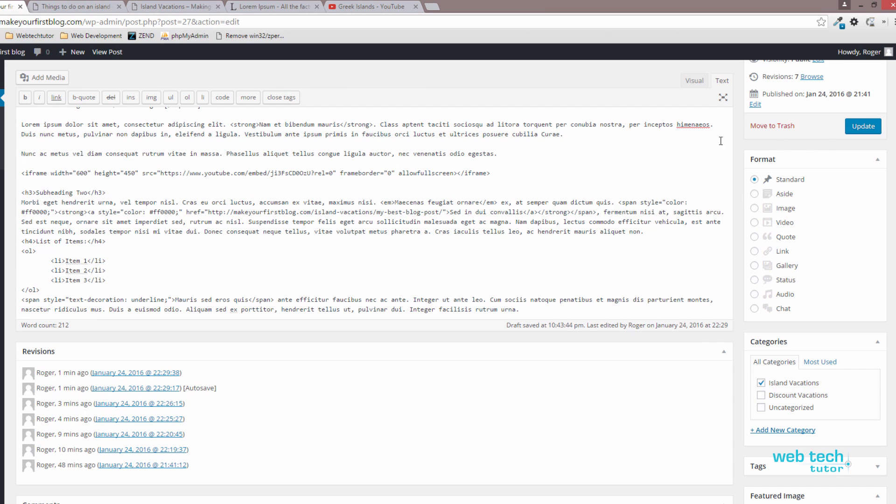
Update the post and check the video placeholder in the visual editor
left_click(858, 133)
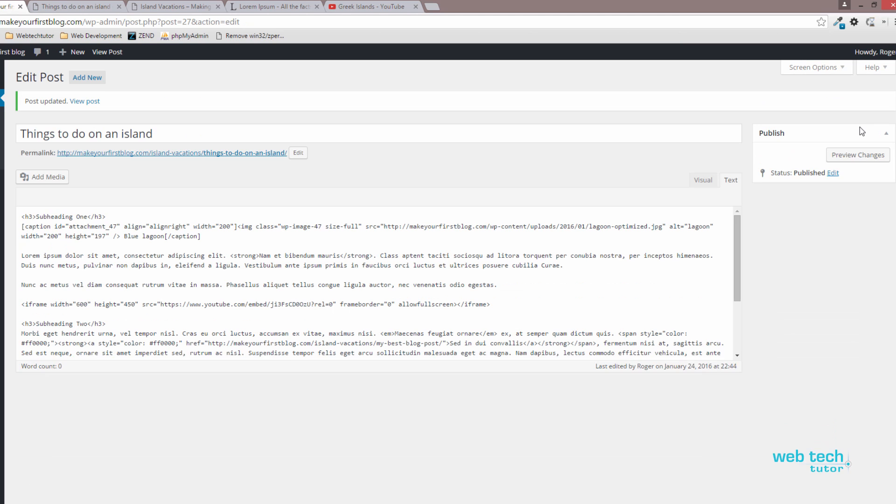
left_click(71, 6)
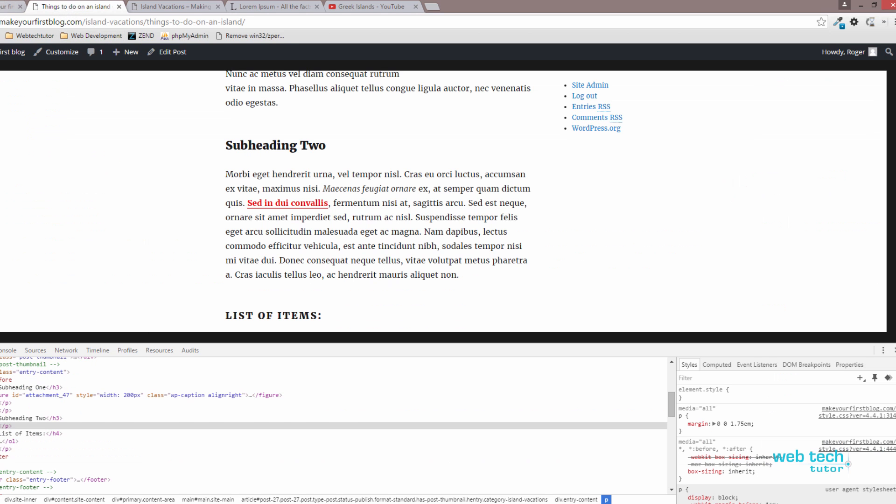
left_click(13, 7)
left_click(695, 181)
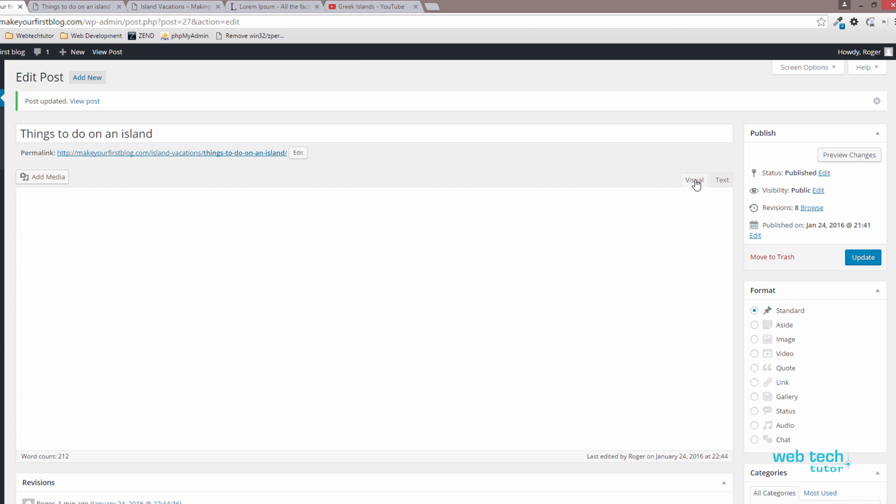
scroll(425, 376, "down", 5)
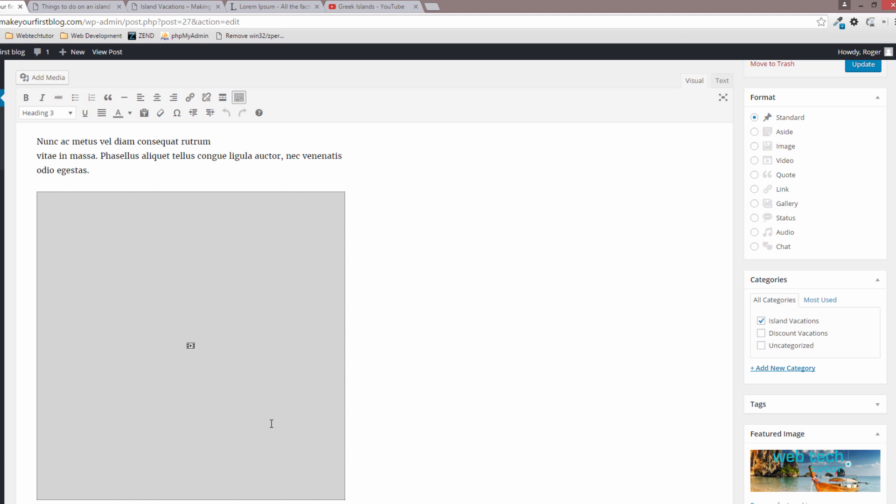
Close the developer tools on the published post page and reload it to view the embedded Greek Islands video
left_click(83, 7)
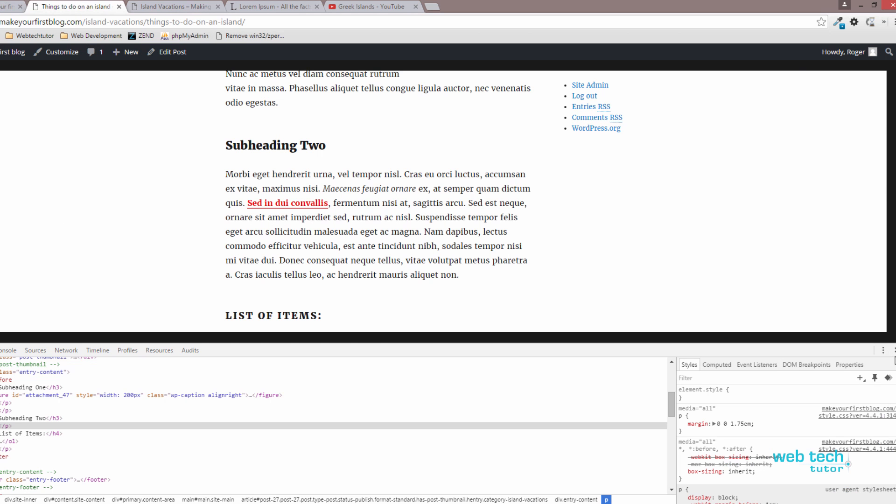
left_click(894, 350)
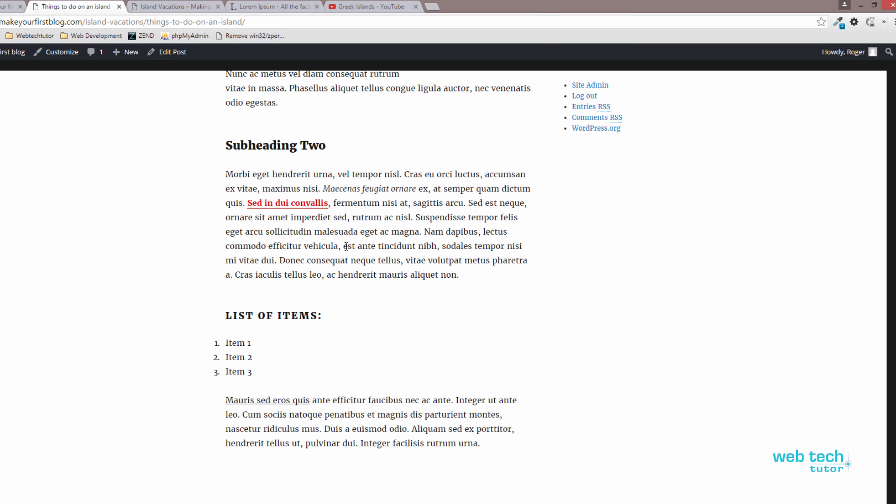
scroll(346, 246, "up", 5)
key("F5")
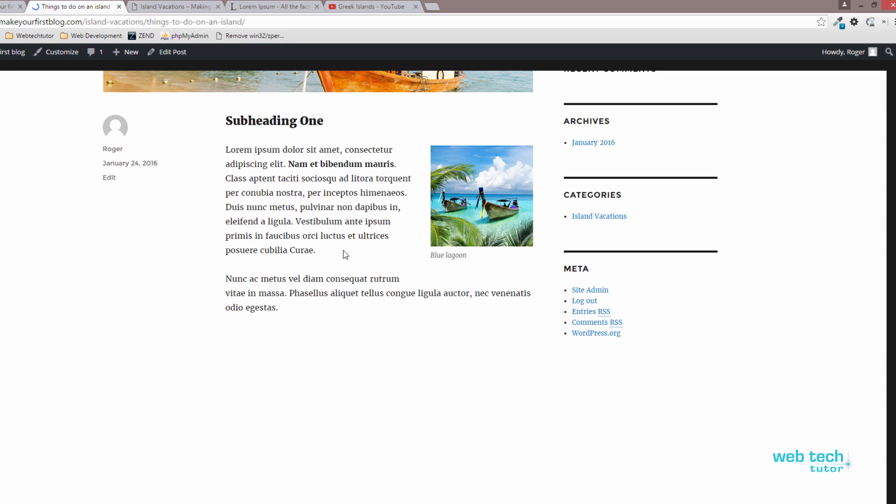
scroll(588, 278, "down", 3)
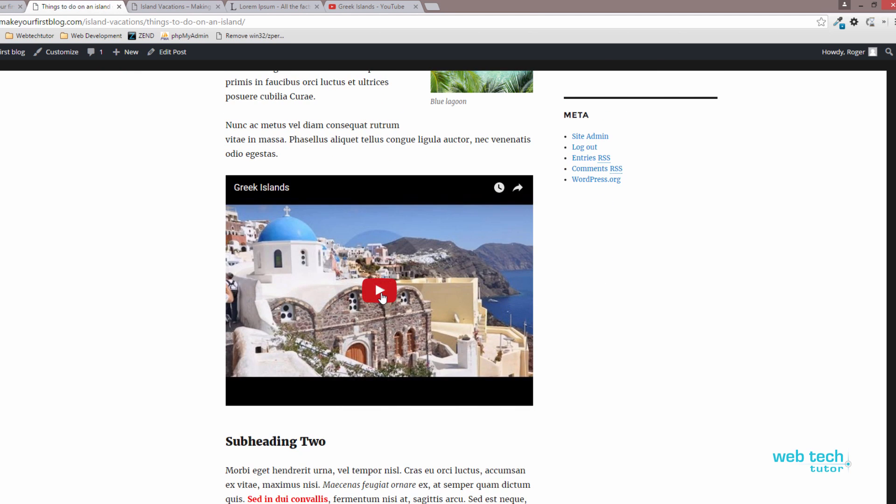
Play the embedded video briefly, pause it, and review the published post's layout from the title to the comment form
left_click(383, 293)
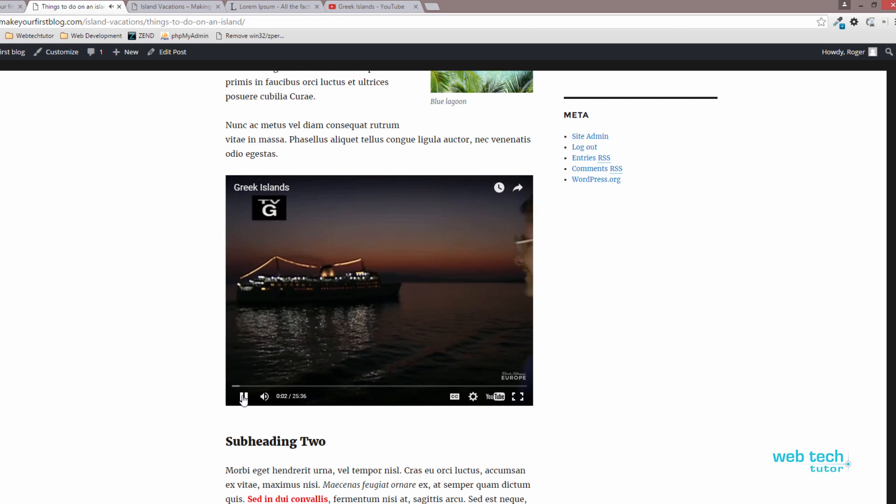
left_click(243, 397)
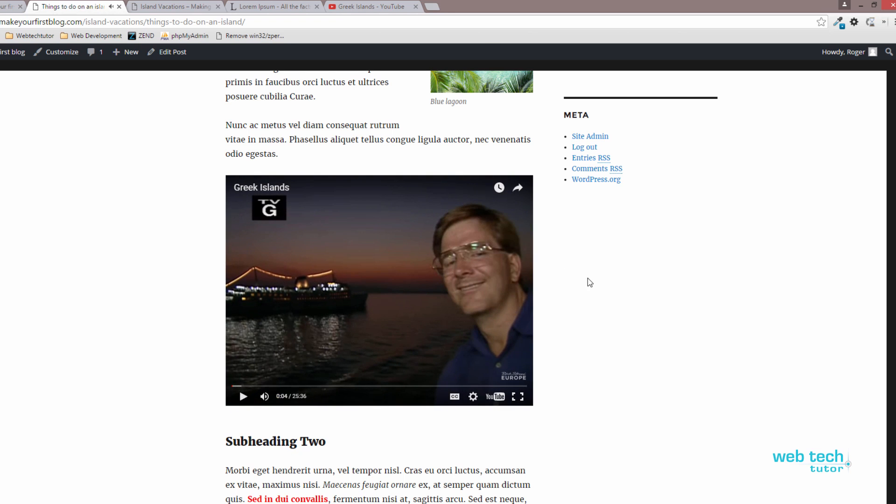
scroll(588, 280, "up", 3)
scroll(590, 295, "down", 1)
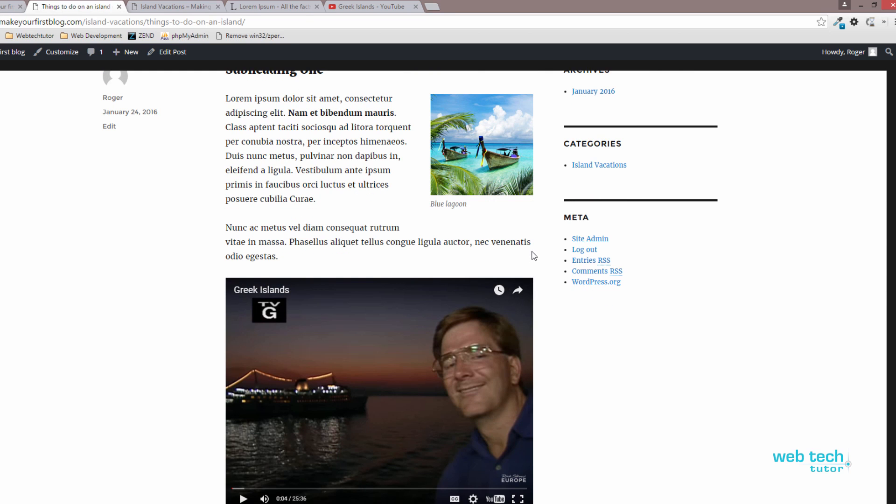
scroll(540, 309, "down", 2)
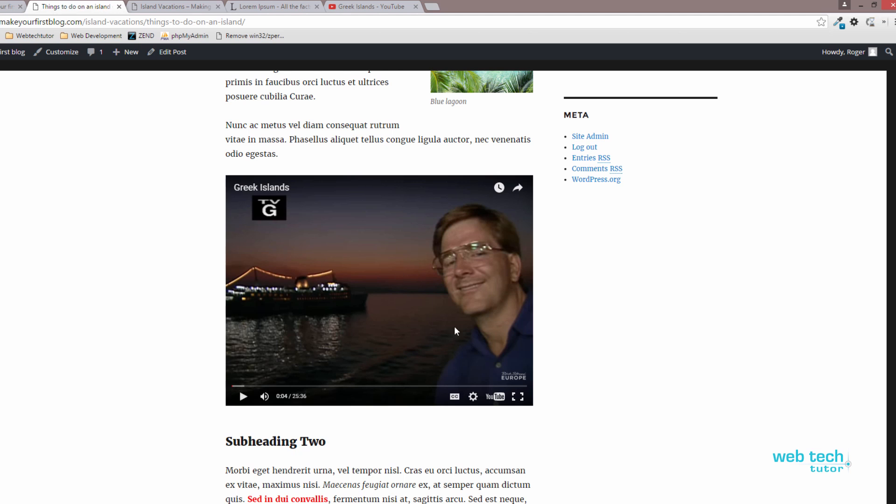
scroll(552, 350, "down", 8)
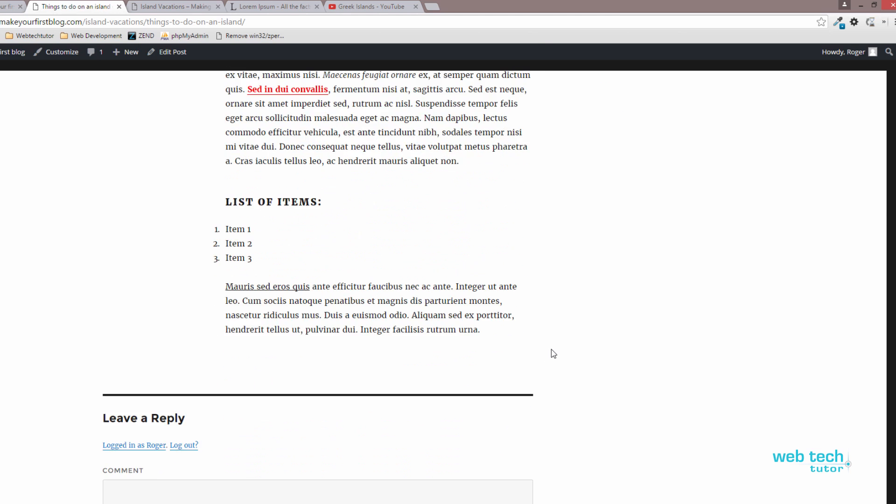
scroll(551, 350, "up", 4)
scroll(552, 350, "up", 10)
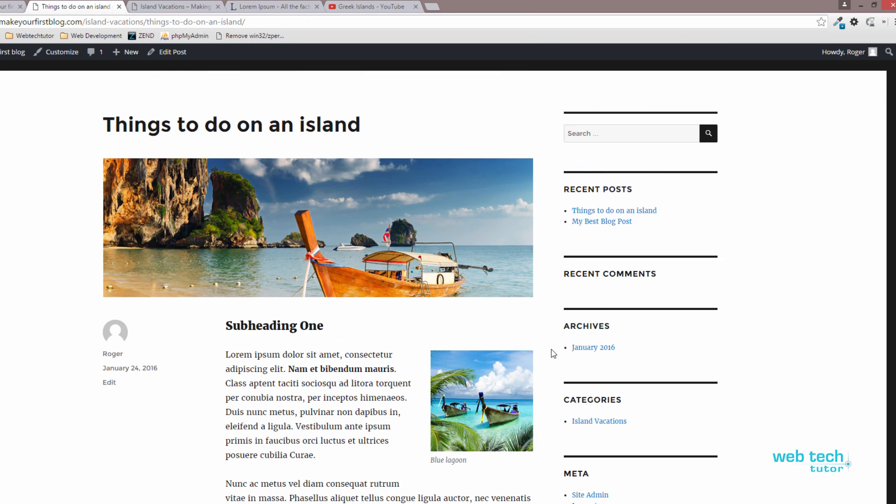
scroll(552, 350, "down", 1)
scroll(551, 349, "up", 4)
scroll(552, 349, "down", 9)
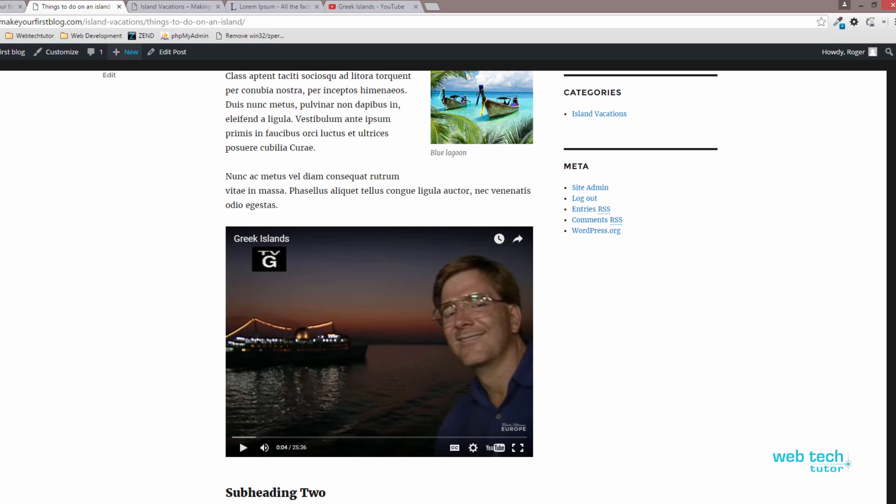
Return to the post's HTML source in the editor and add an empty line between the iframe code and Subheading Two
left_click(167, 52)
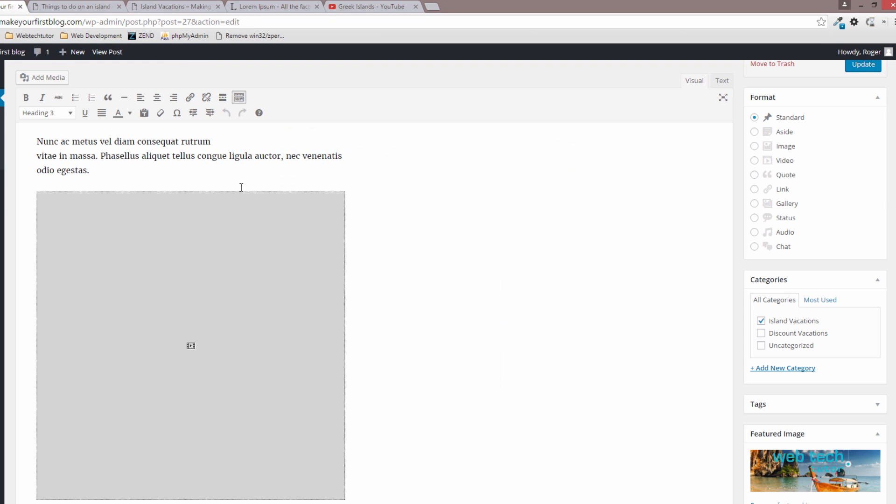
left_click(722, 81)
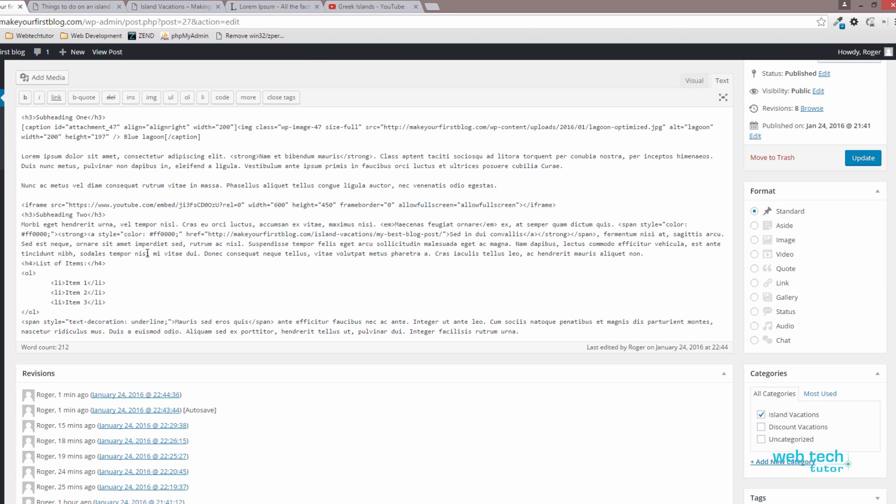
left_click(22, 215)
key("Return")
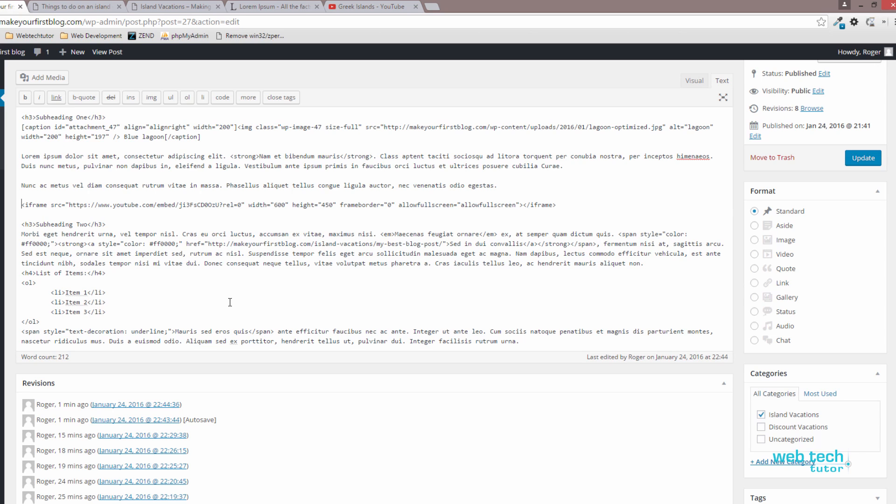
Review the complete iframe code line and update the post from the visual editor
left_click_drag(22, 205, 552, 205)
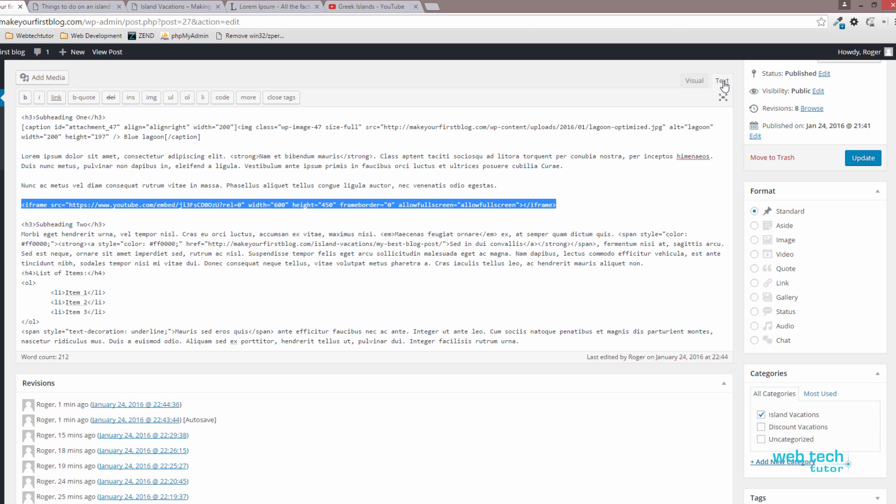
left_click(701, 84)
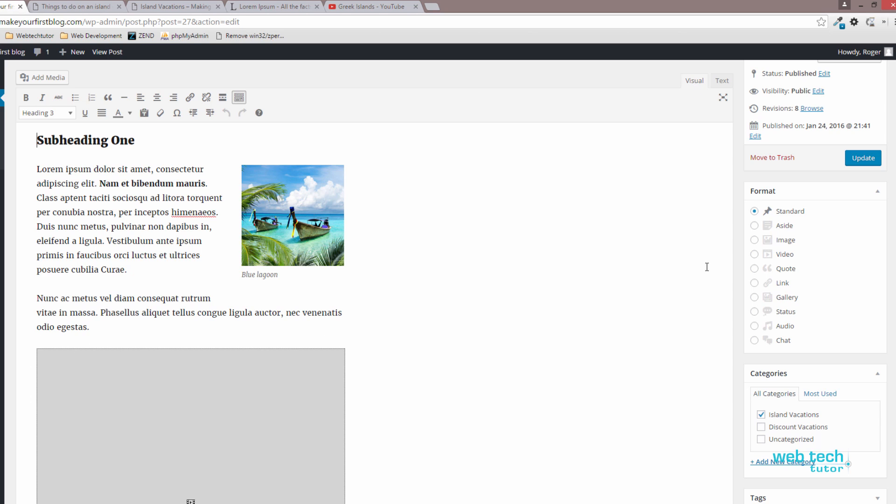
left_click(871, 161)
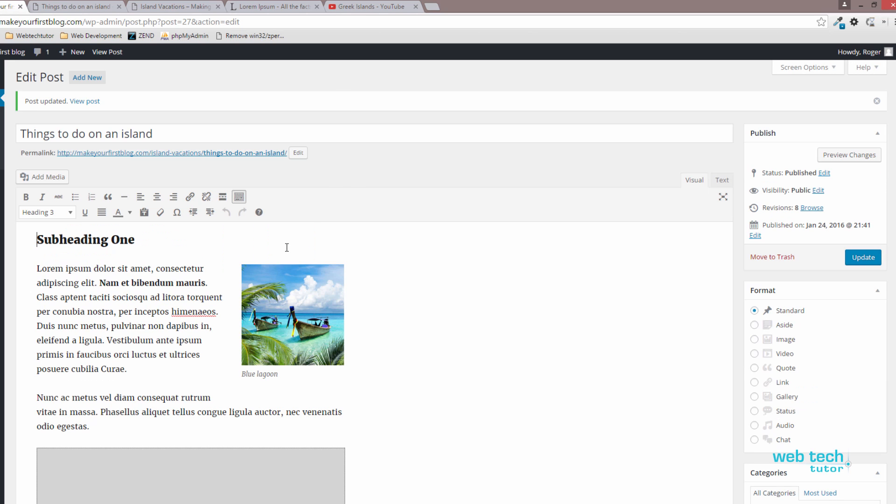